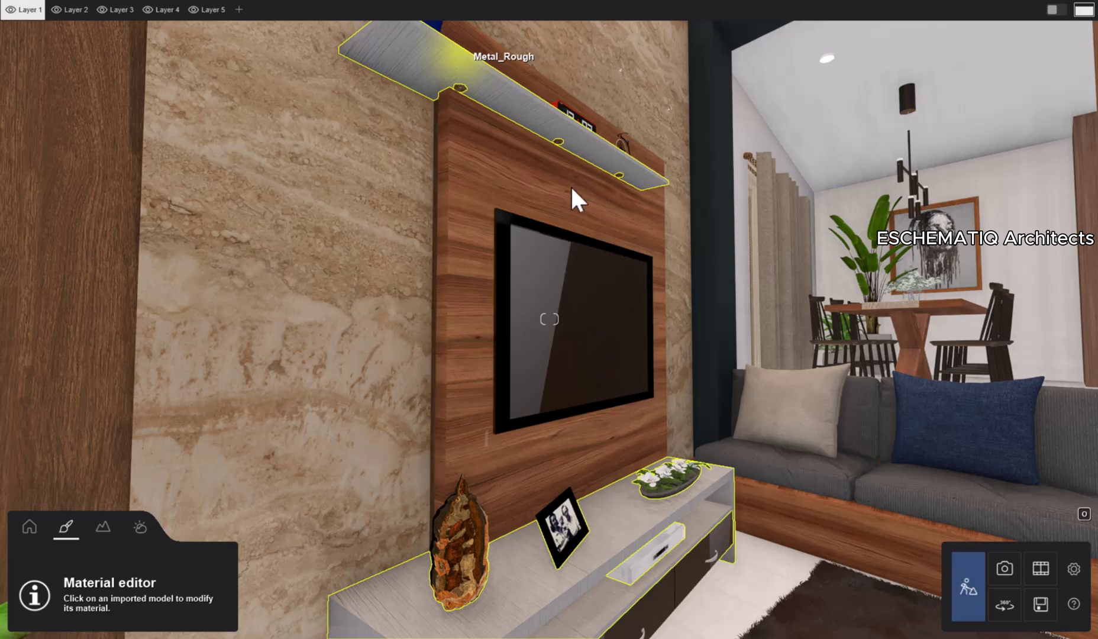
Inspect the material settings of the travertine wall behind the TV and close them without saving
click(328, 259)
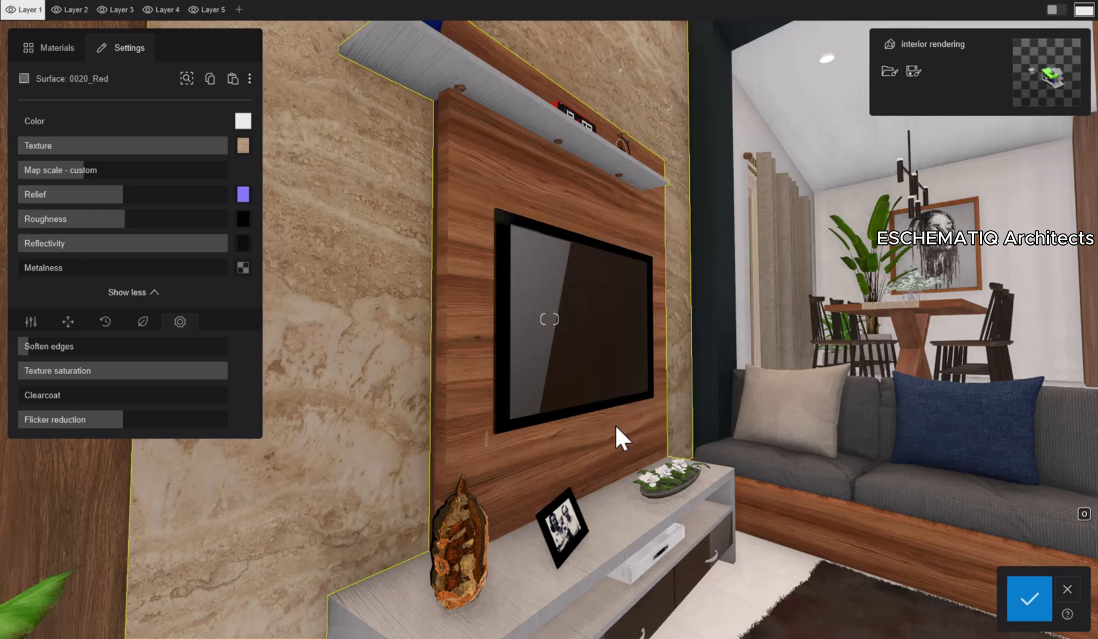
click(365, 245)
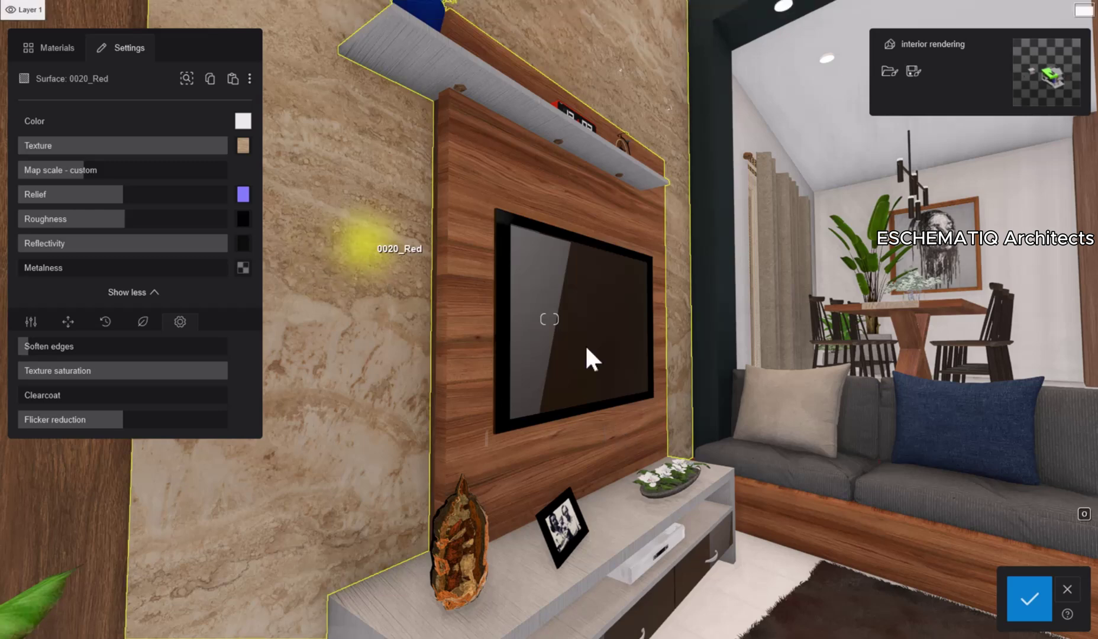
click(1068, 588)
click(289, 219)
click(294, 199)
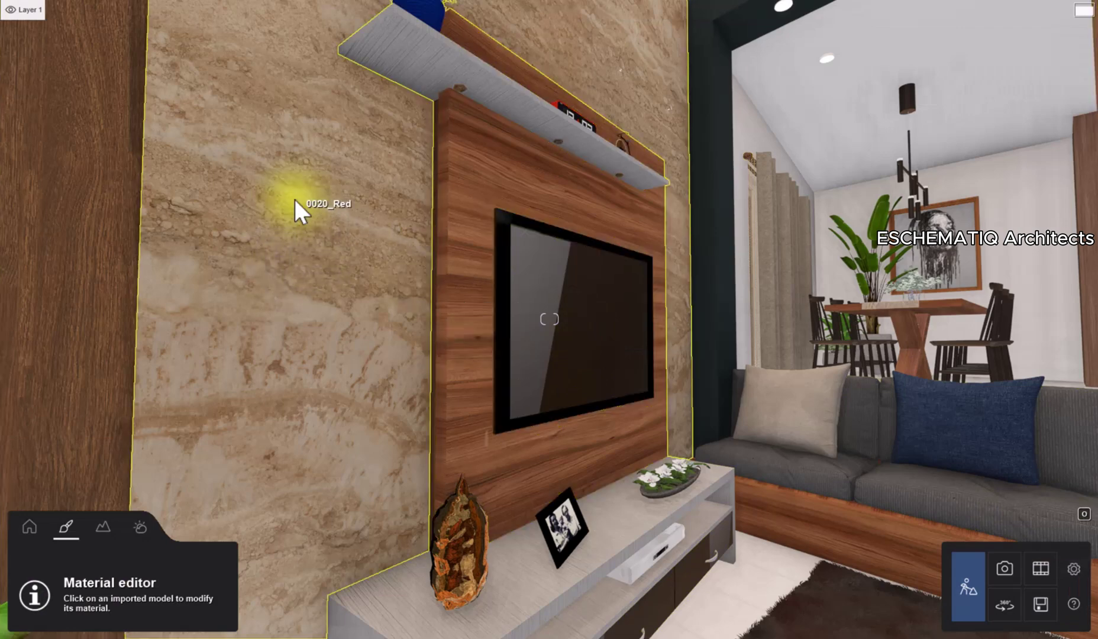
Try several marbles from the Stone library on the travertine wall, including Polii Marble 011 2048
click(301, 204)
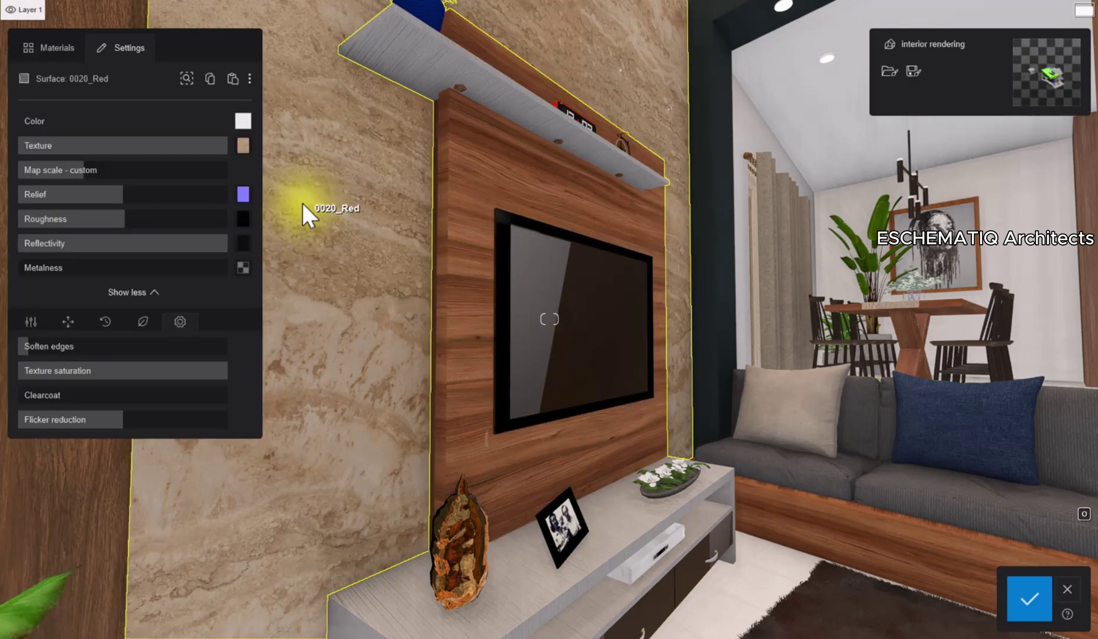
click(52, 47)
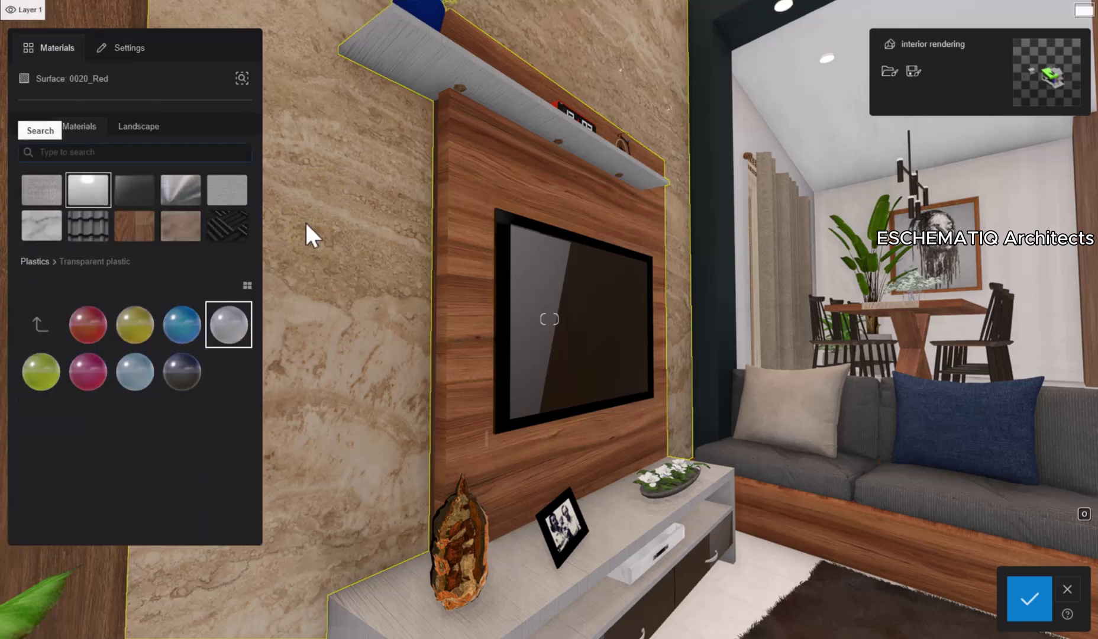
click(48, 224)
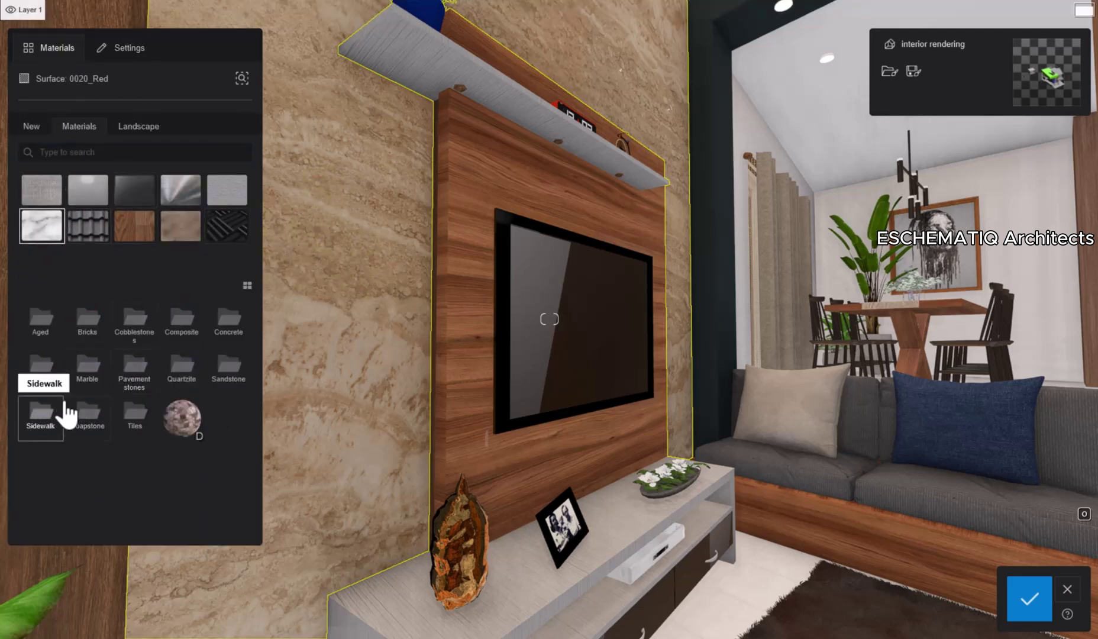
click(87, 379)
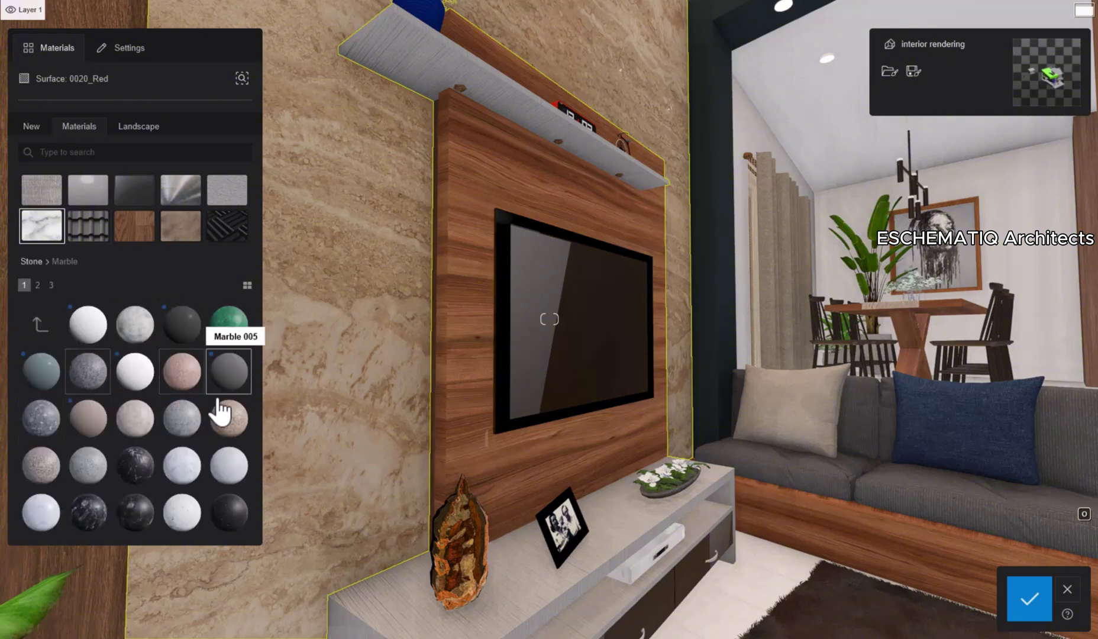
scroll(187, 420, down, 1)
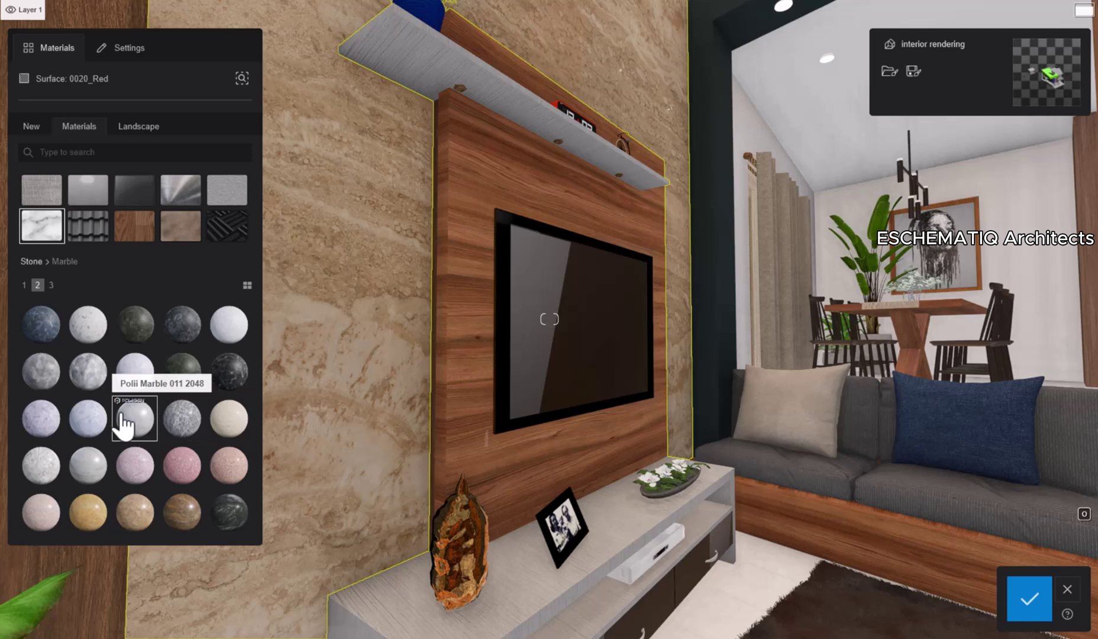
drag(124, 423, 373, 323)
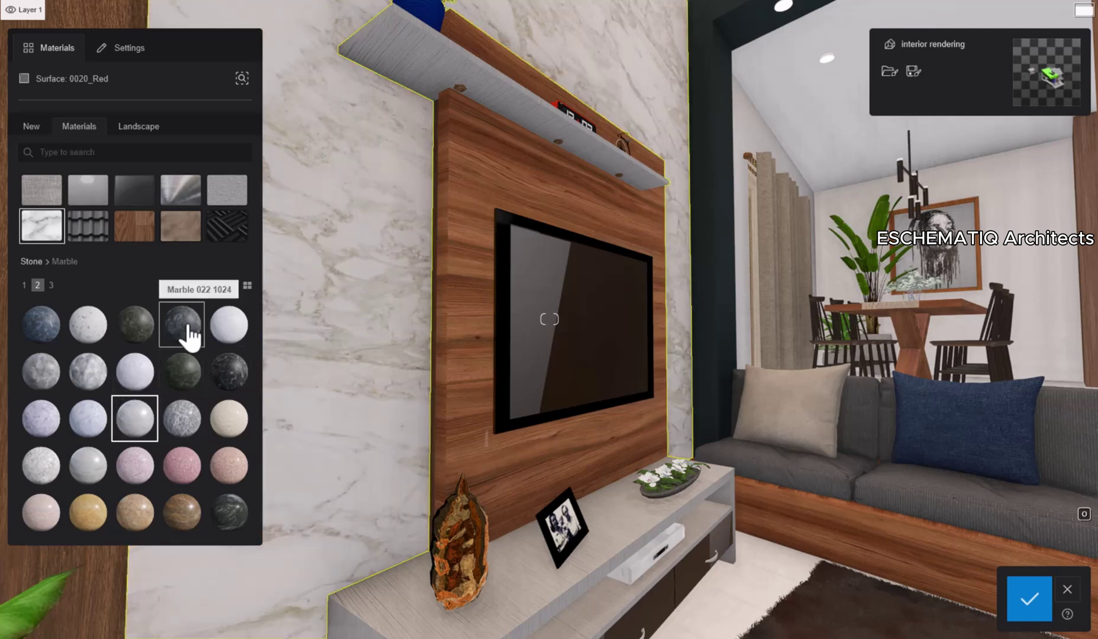
drag(188, 333, 378, 284)
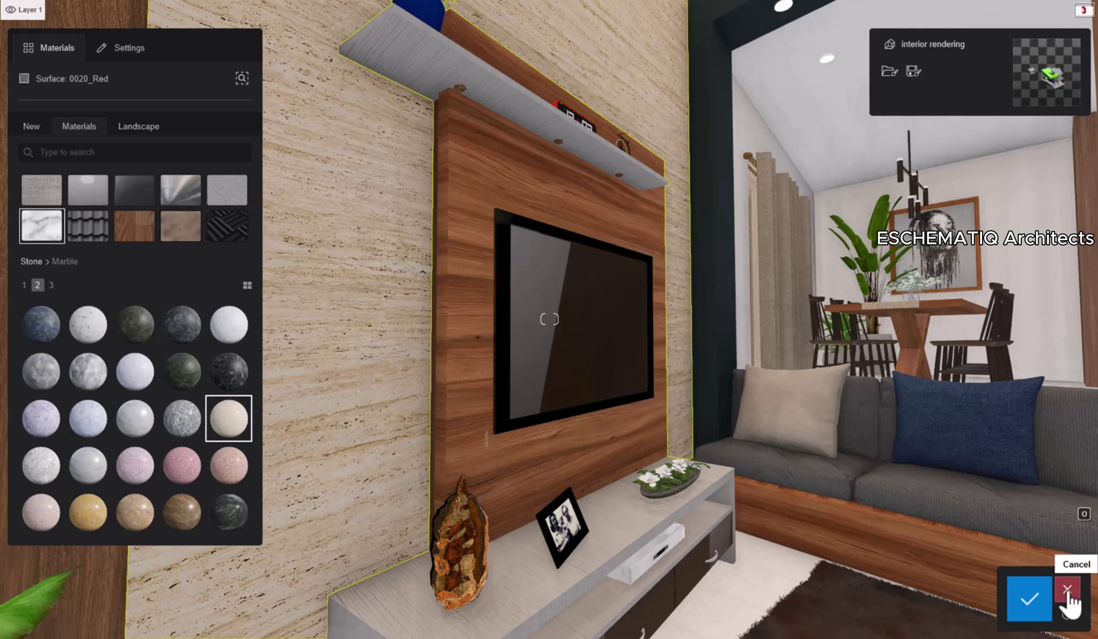
Reopen the travertine wall's material settings and set its Reflectivity to the maximum
click(320, 218)
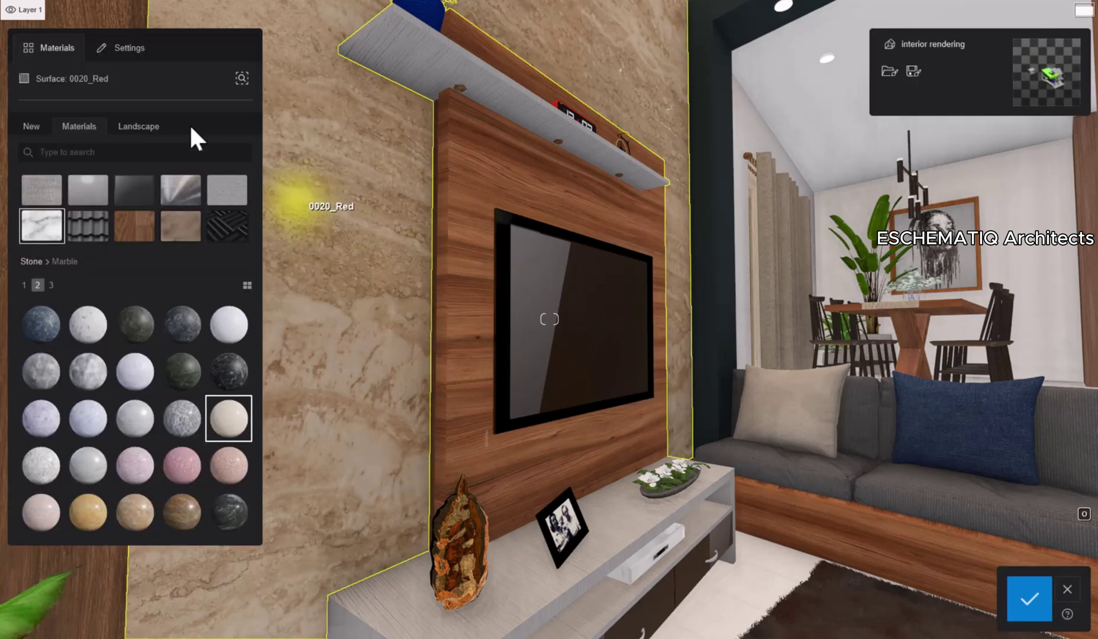
click(117, 52)
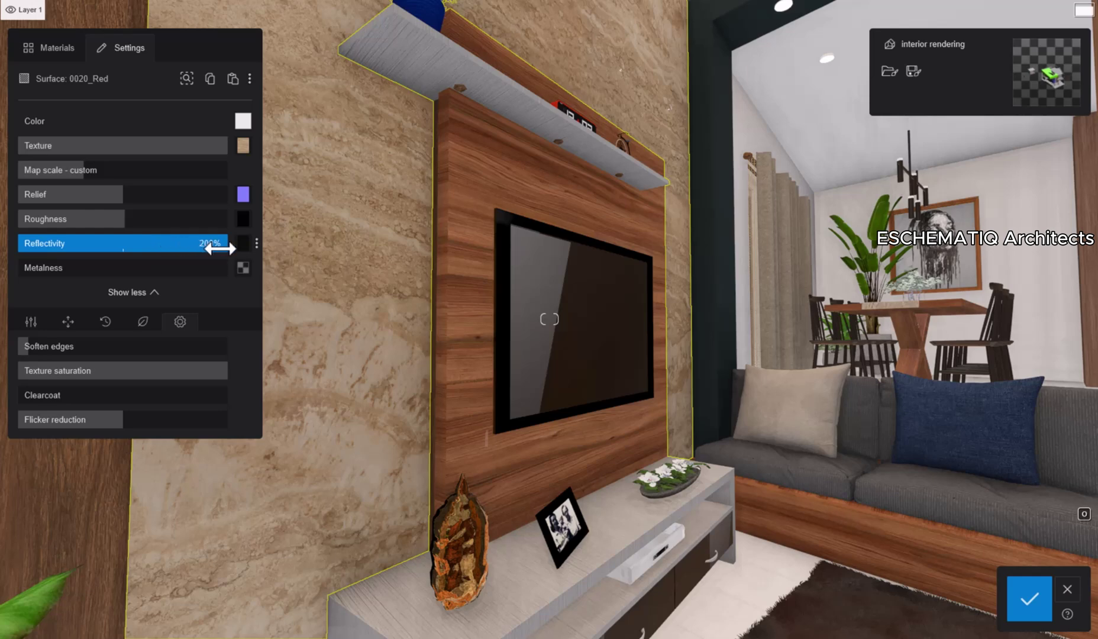
mouse_move(224, 246)
mouse_down()
mouse_move(122, 245)
mouse_move(240, 253)
mouse_up()
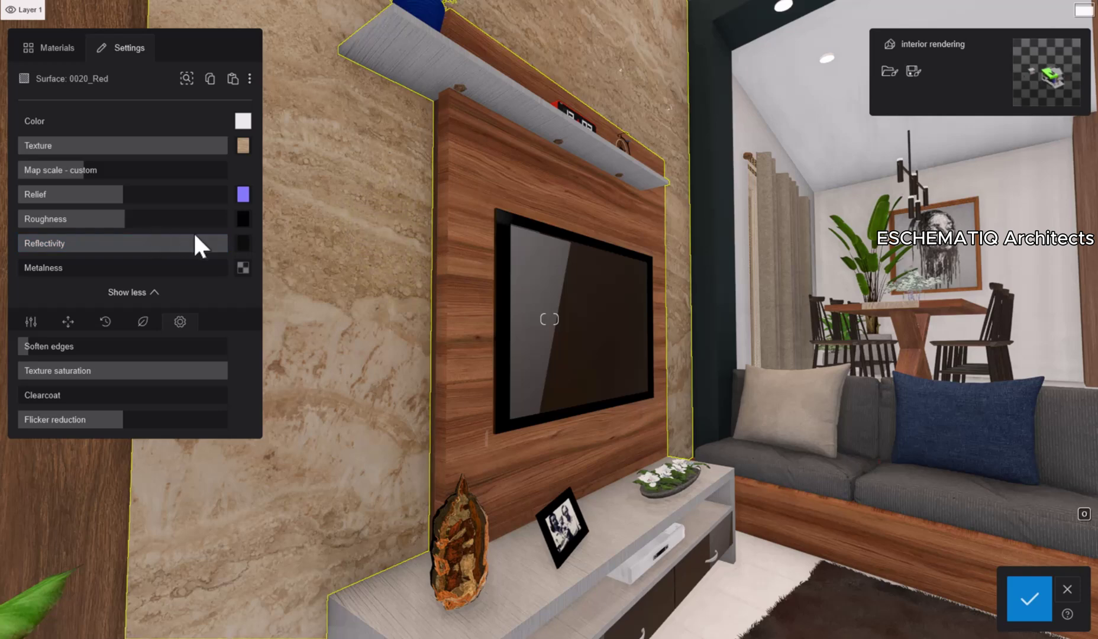
drag(196, 245, 177, 248)
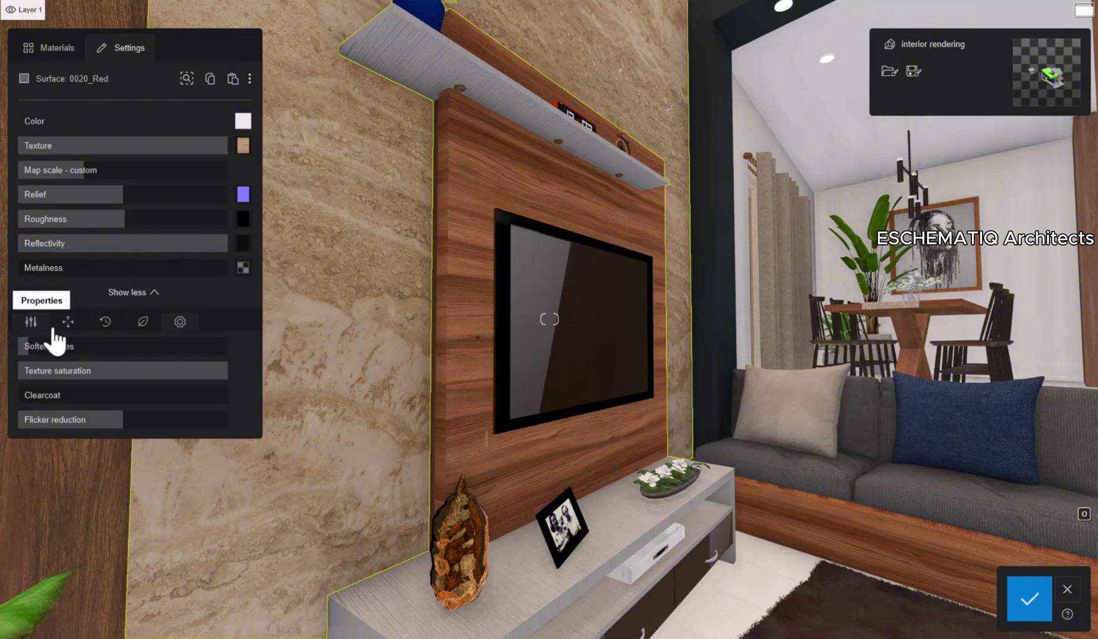
Set the travertine wall material's Emissive strength to about 3 nits and save the changes
click(31, 322)
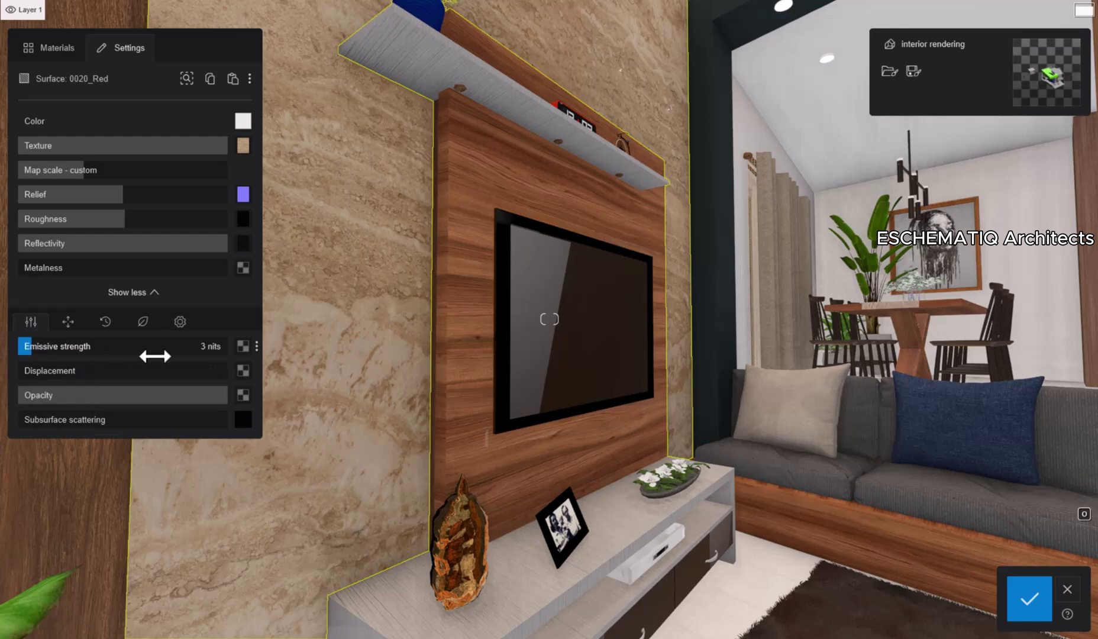
drag(31, 346, 228, 353)
drag(148, 354, 33, 346)
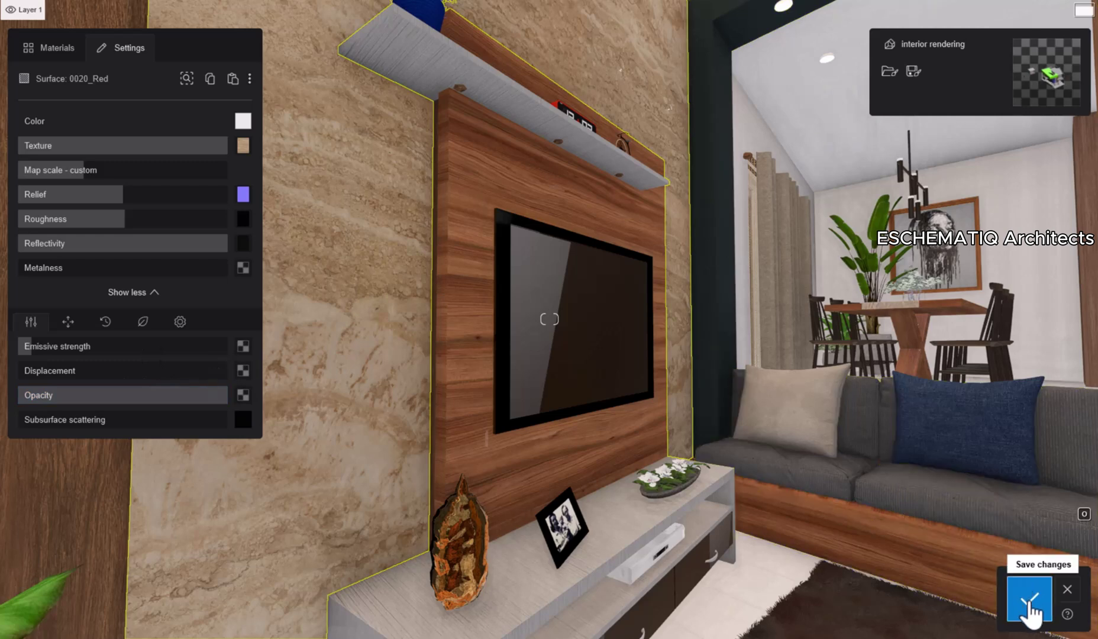
click(1028, 605)
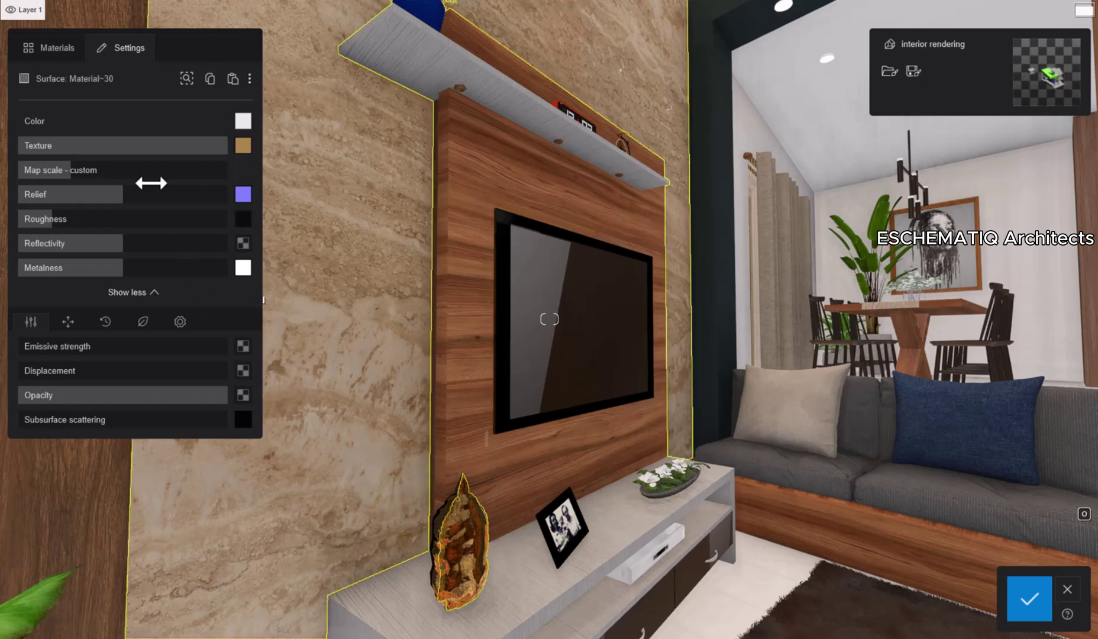
Browse the metal materials available for the decorative vase and return to its material settings
click(62, 48)
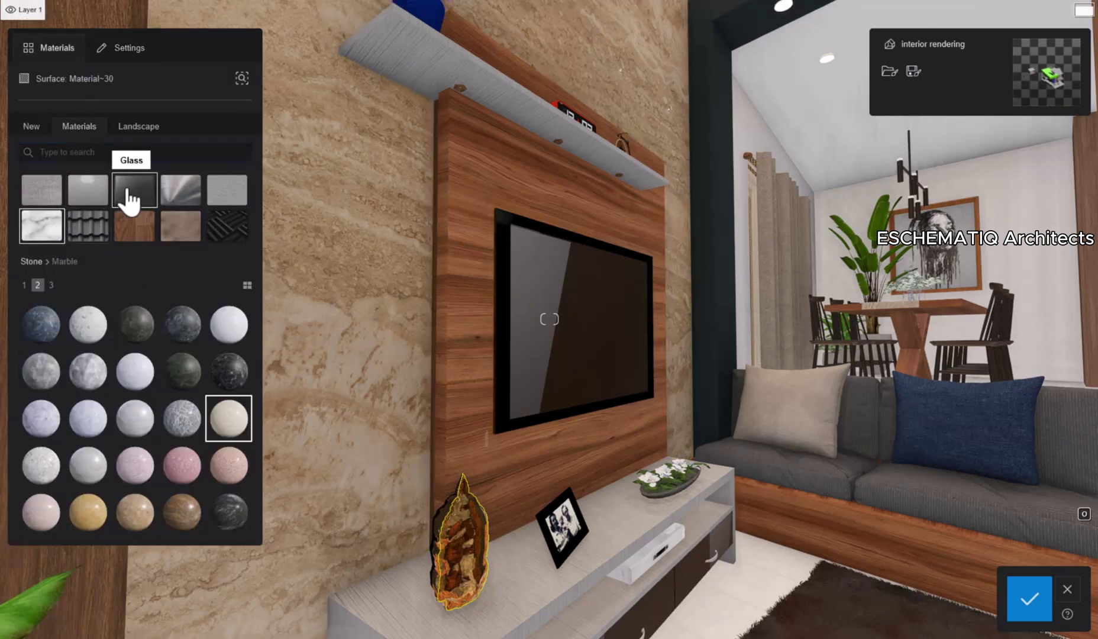
click(179, 200)
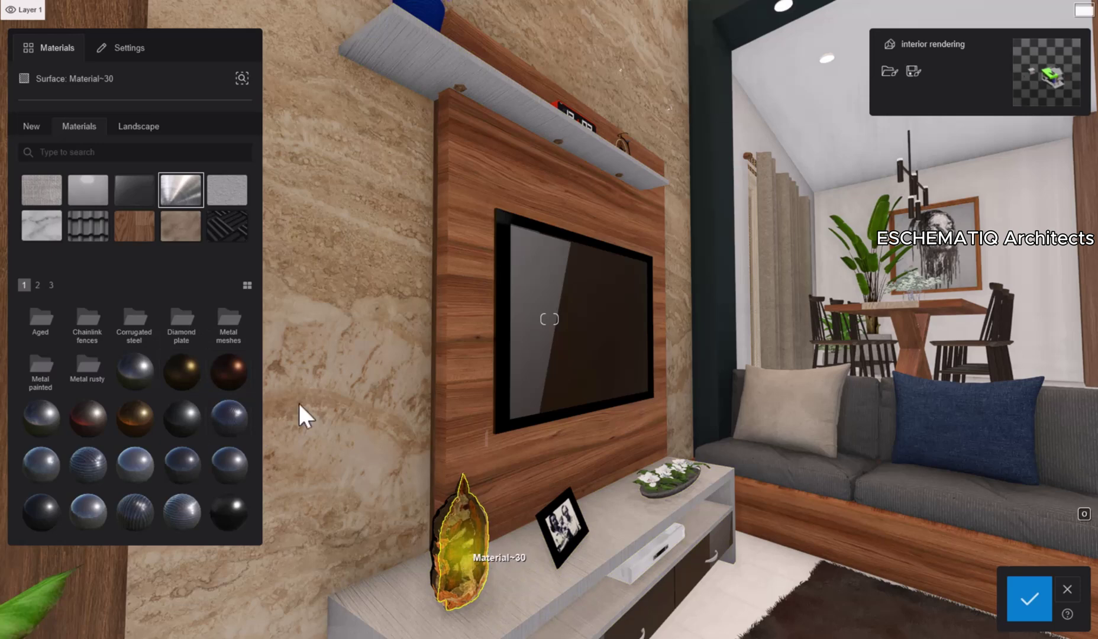
click(120, 49)
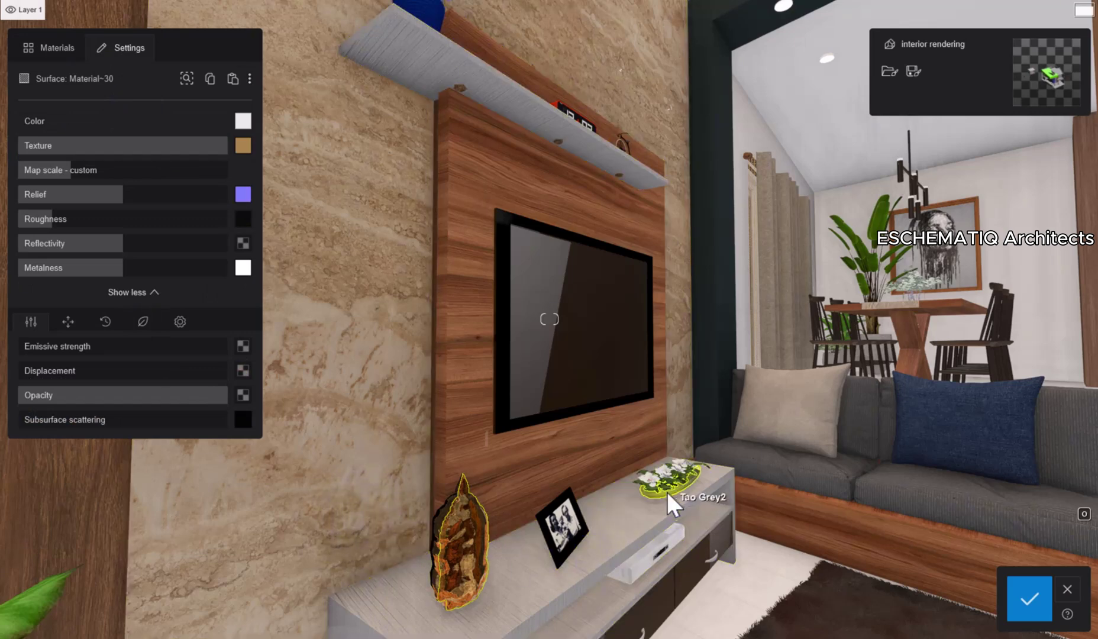
Examine the flower bowl's material settings and the available materials, and save to leave the editor
click(53, 48)
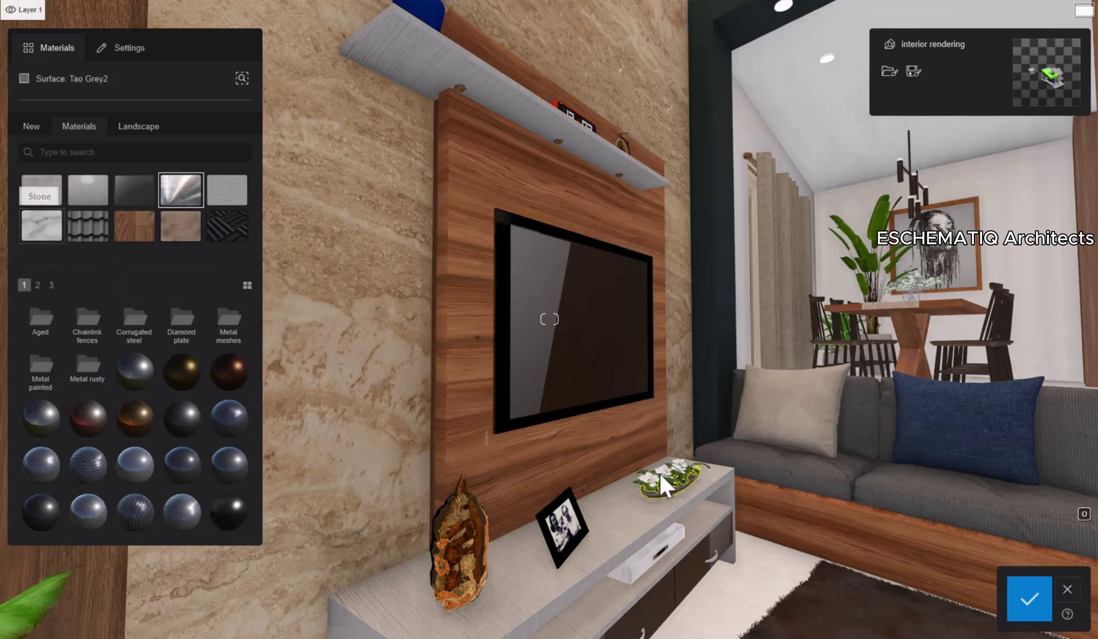
click(667, 490)
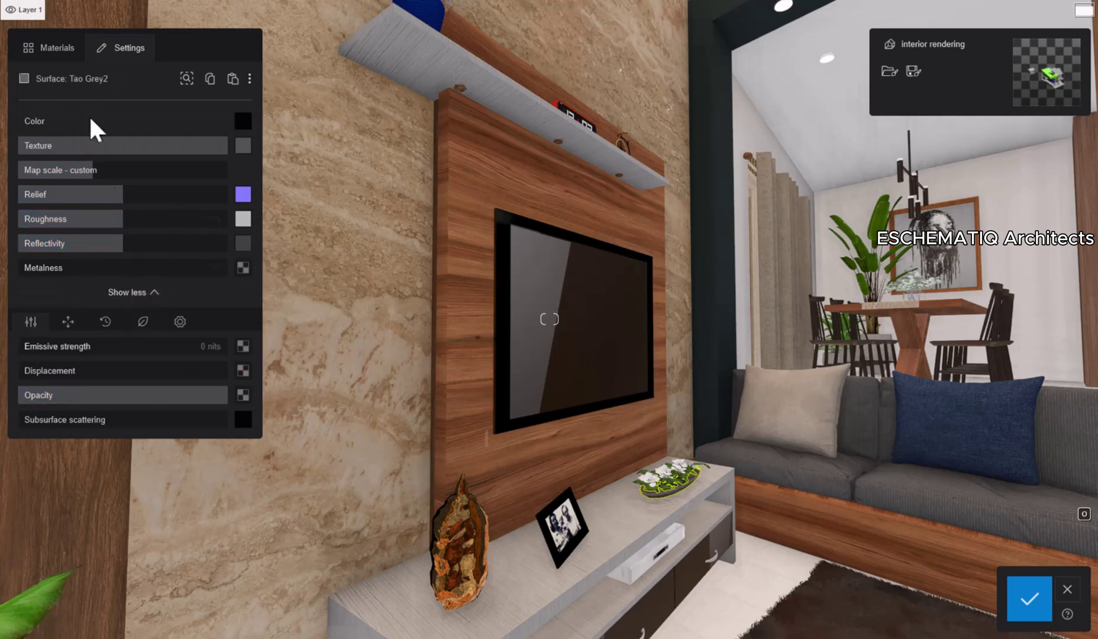
click(48, 48)
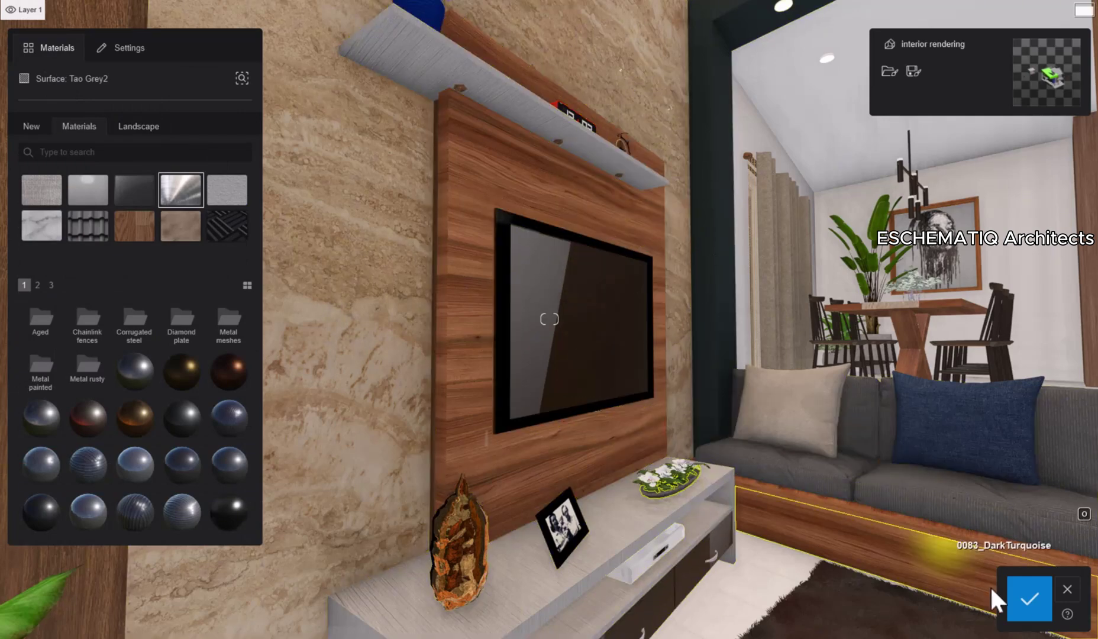
click(1029, 603)
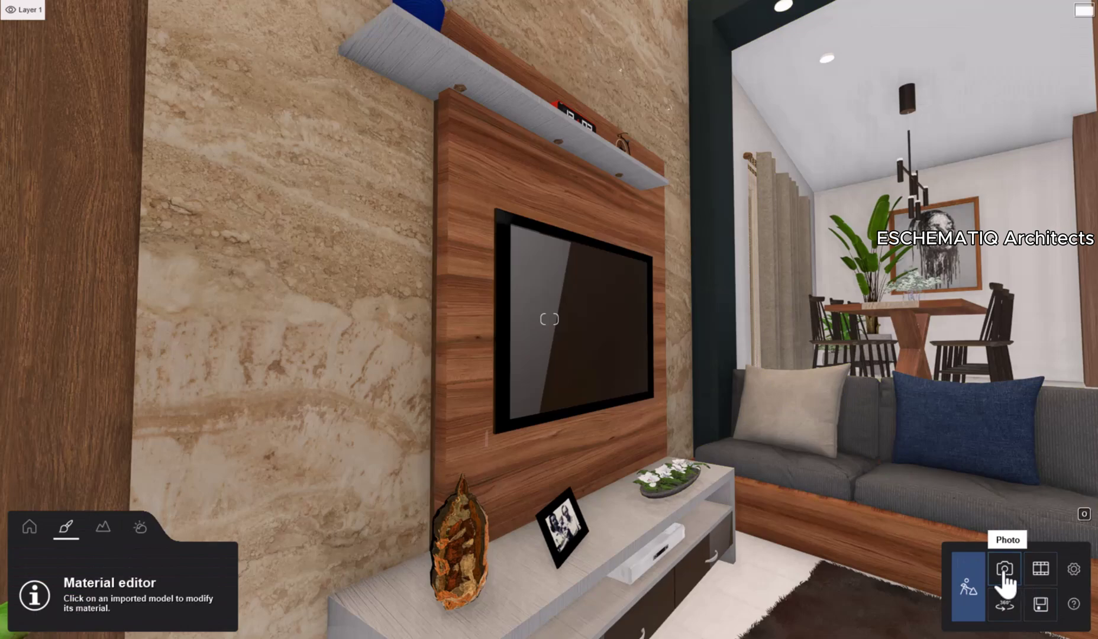
In Photo mode, refresh the preview of 8 - Photo and apply the Night style
click(1006, 582)
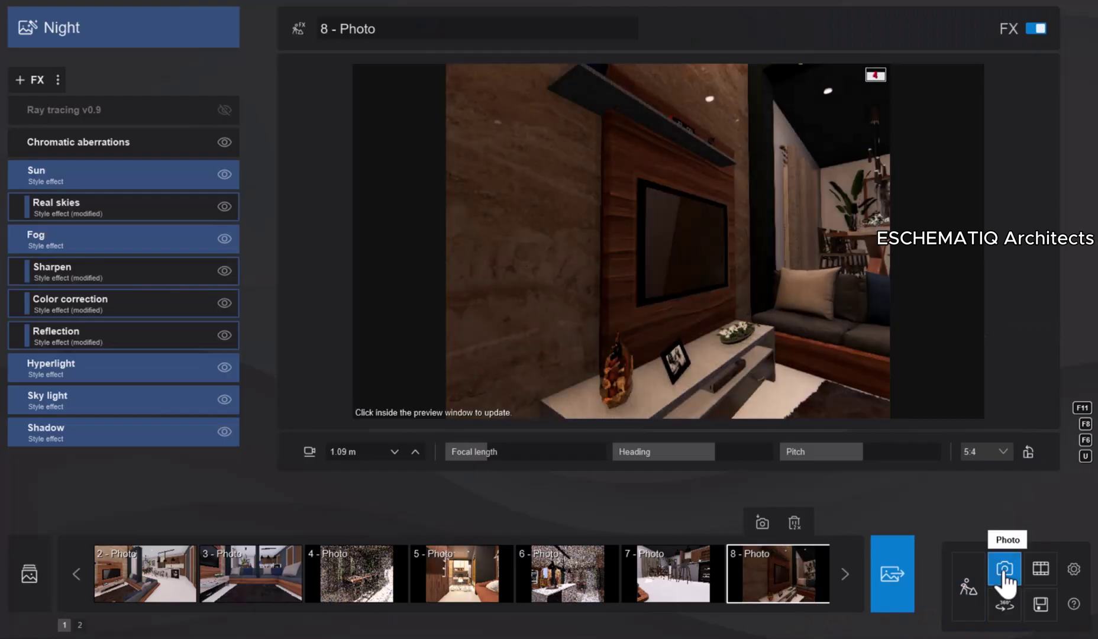
click(687, 255)
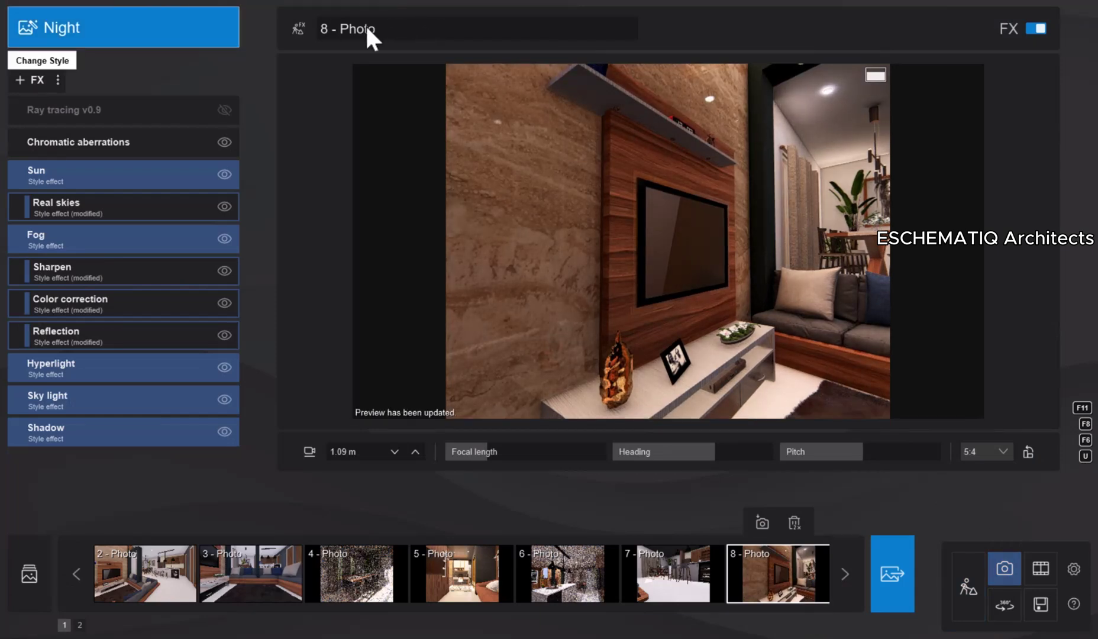
click(113, 39)
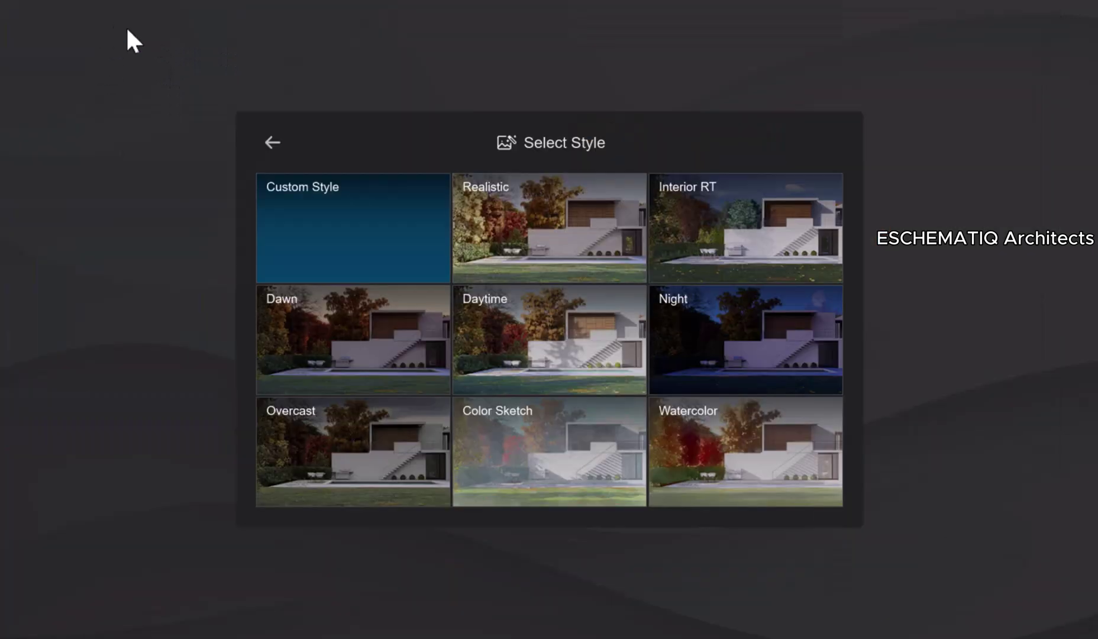
click(697, 324)
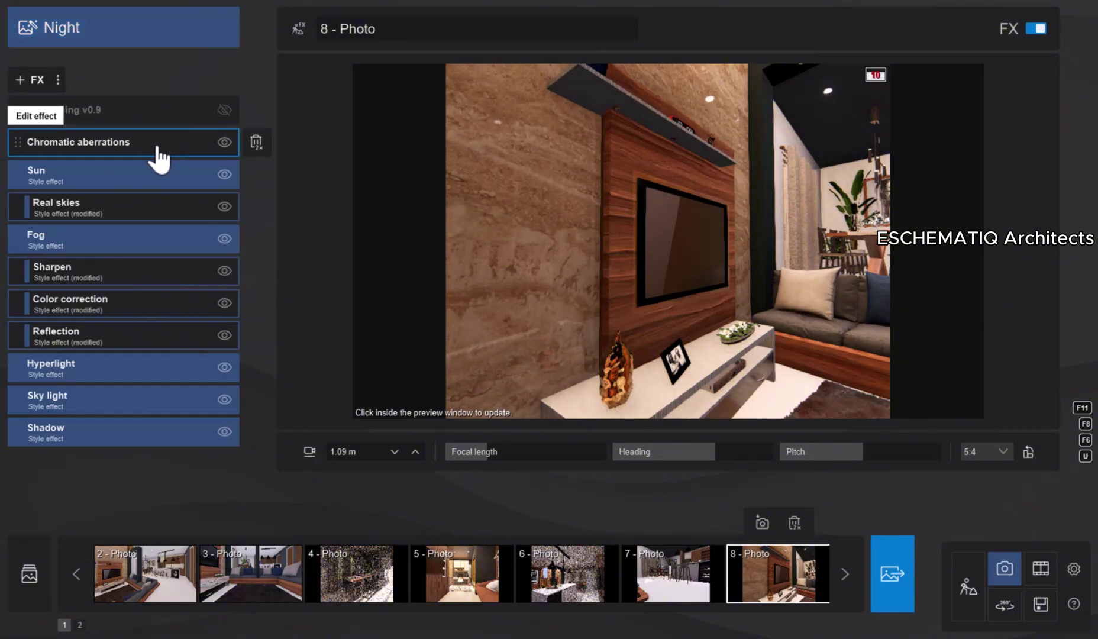
Review the photo's Chromatic aberrations and Sun effect settings, returning to the effect list
click(180, 155)
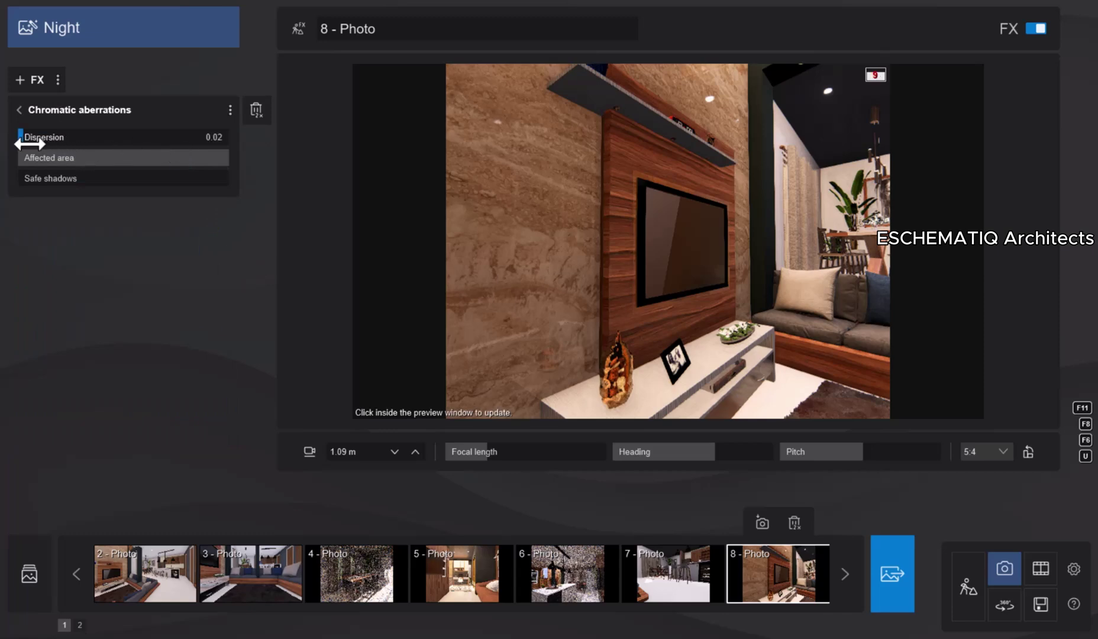
click(19, 109)
click(74, 186)
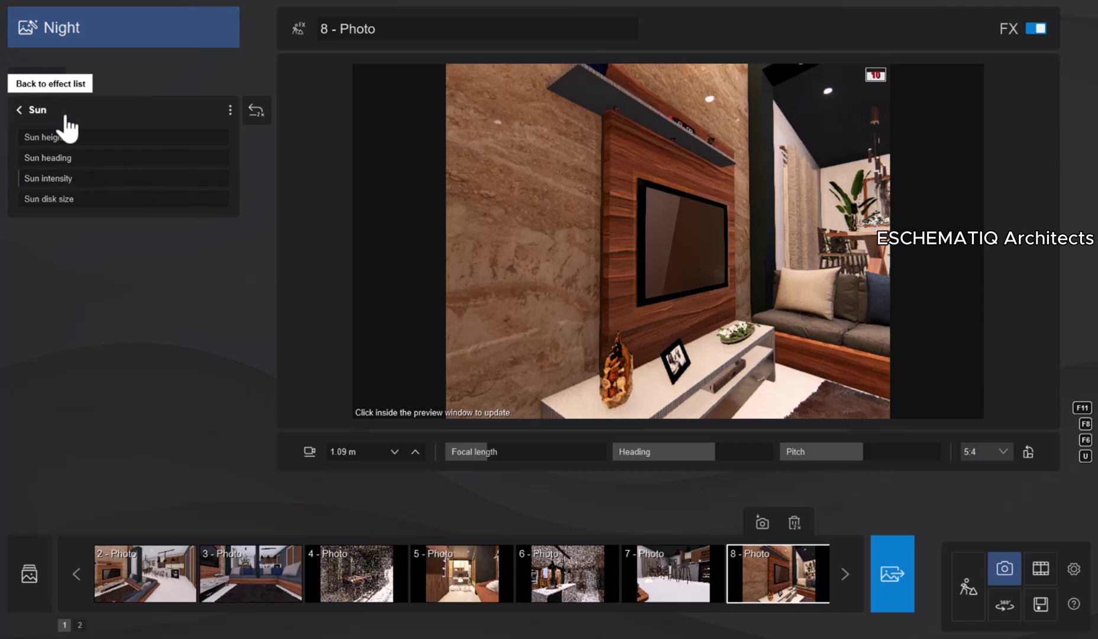
click(23, 110)
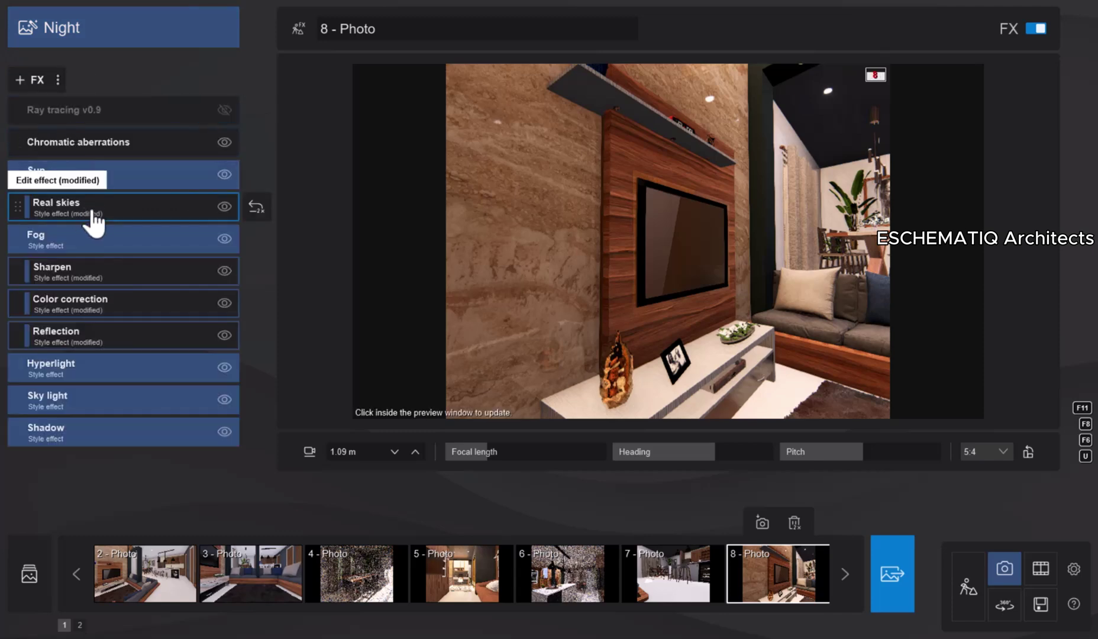
Review the Real skies effect and its sky image choices without picking another sky, returning to the effect list
click(90, 213)
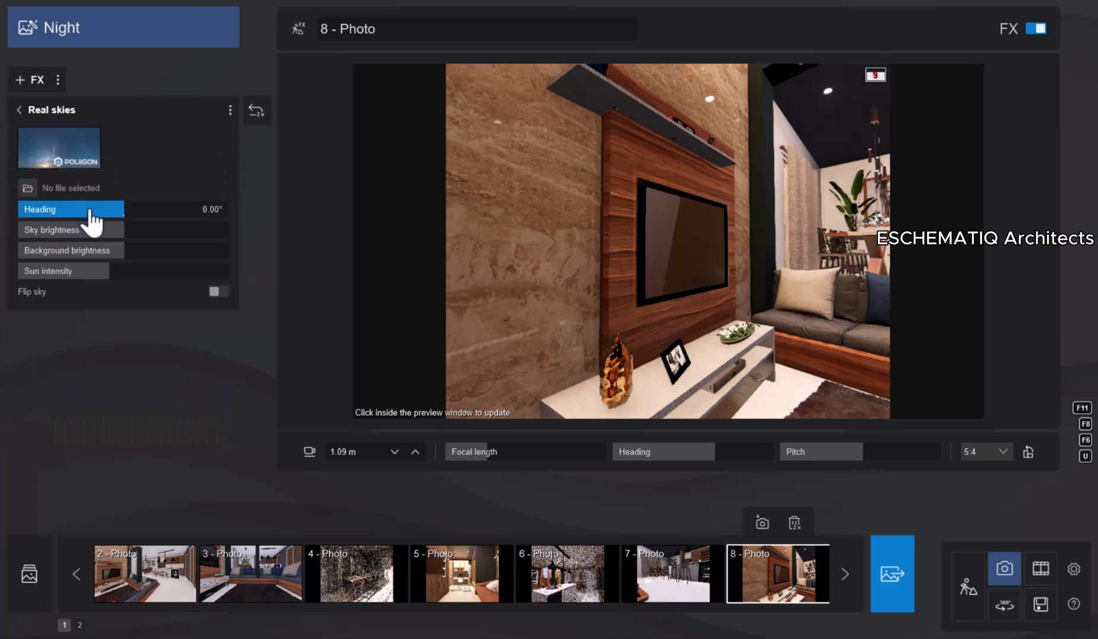
click(63, 161)
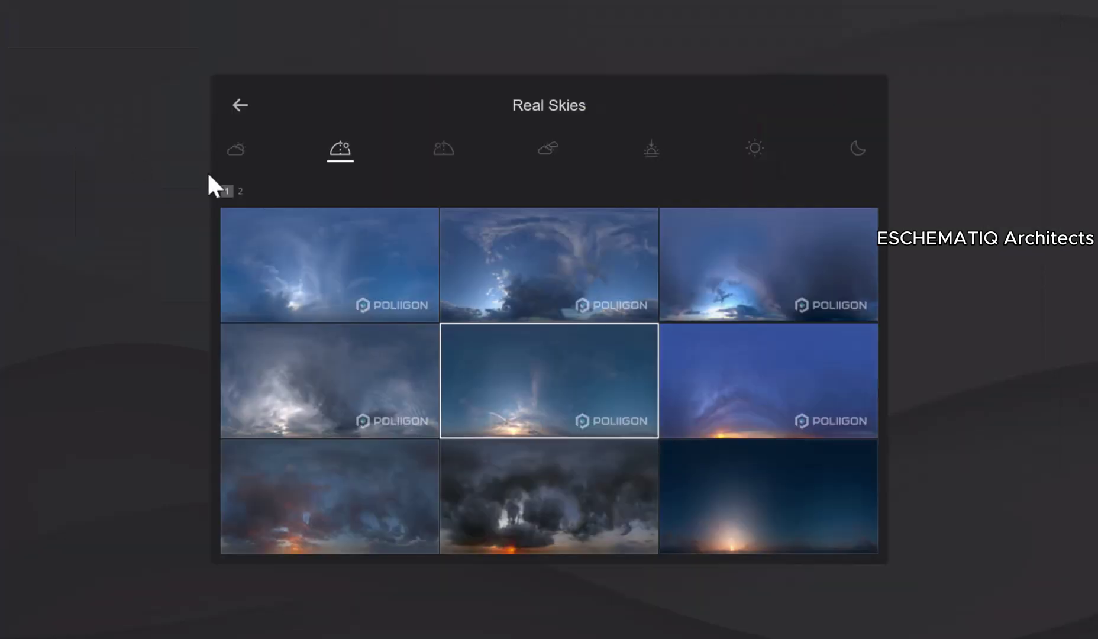
click(242, 107)
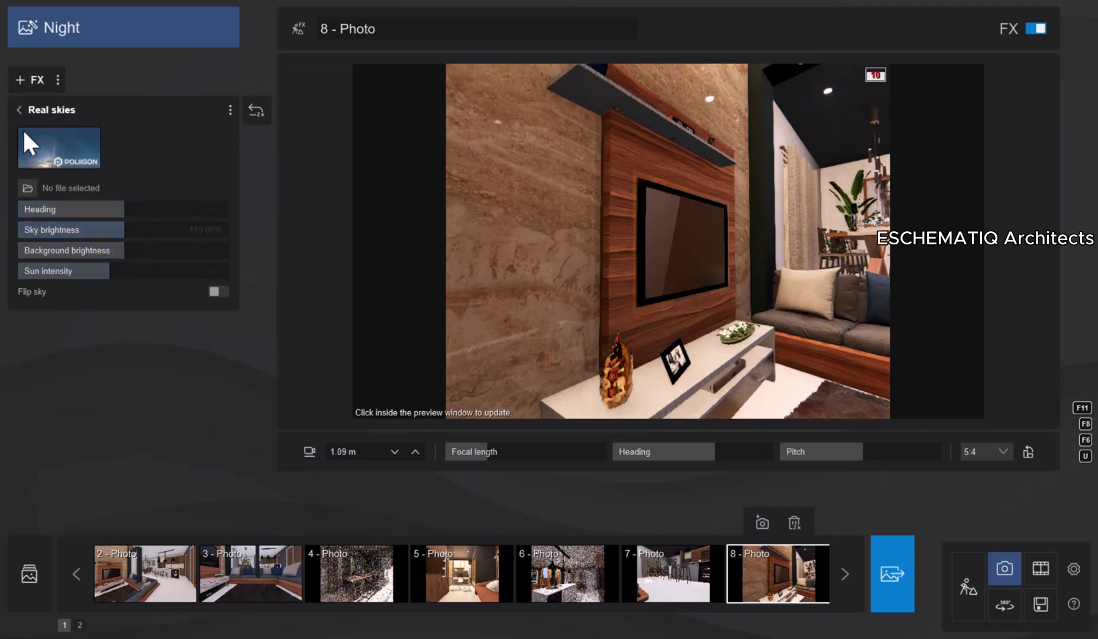
click(20, 110)
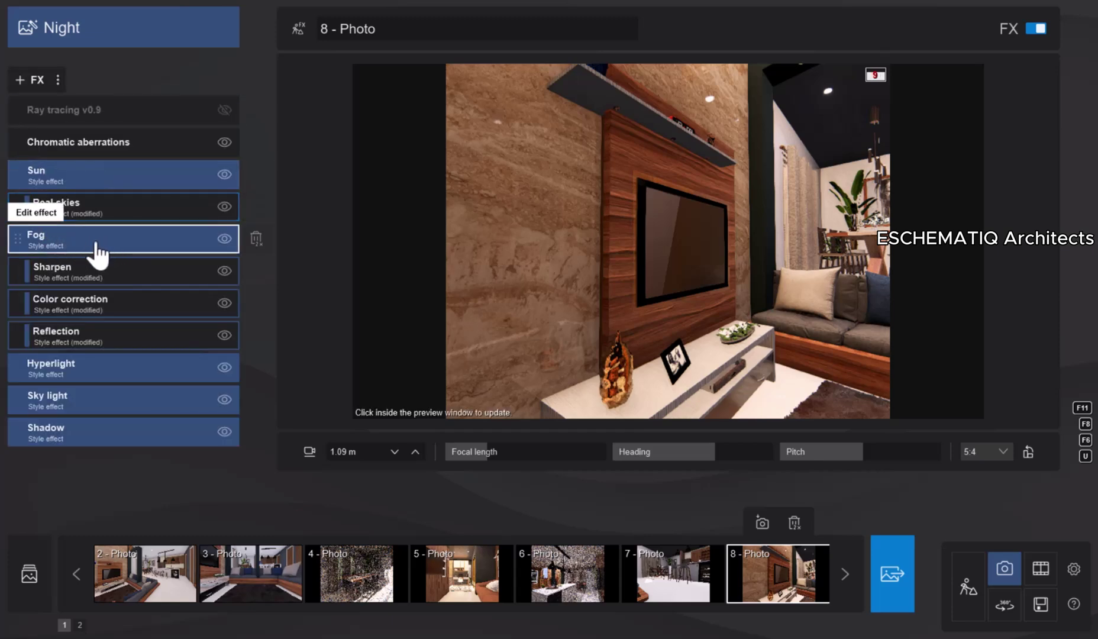
Review the photo's Sharpen and Color correction effect settings without changing them, returning to the effect list
click(89, 276)
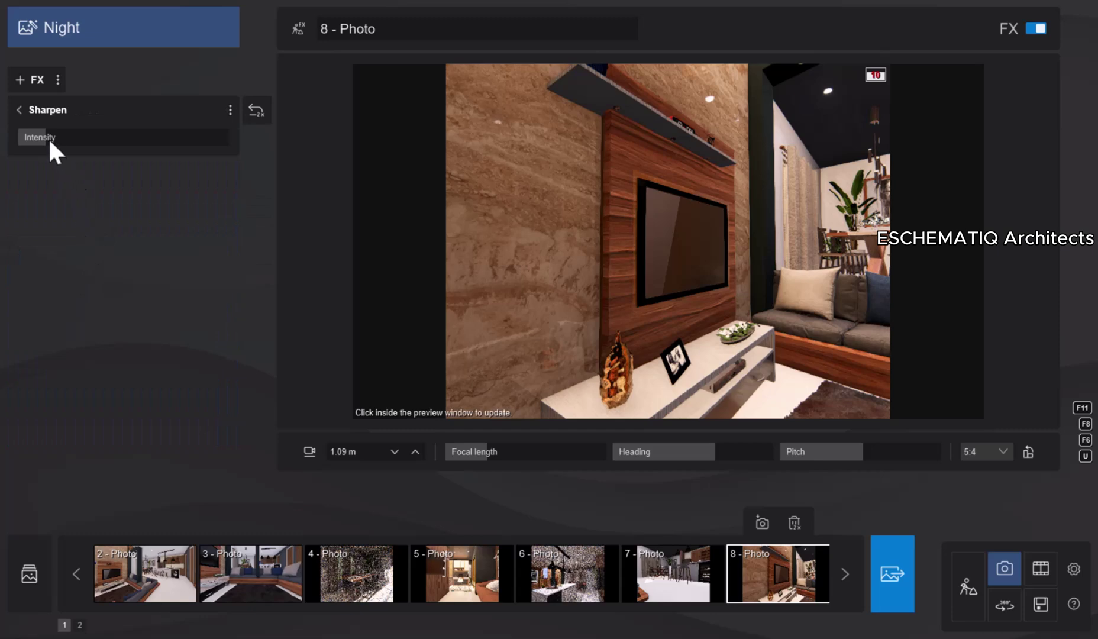
click(19, 110)
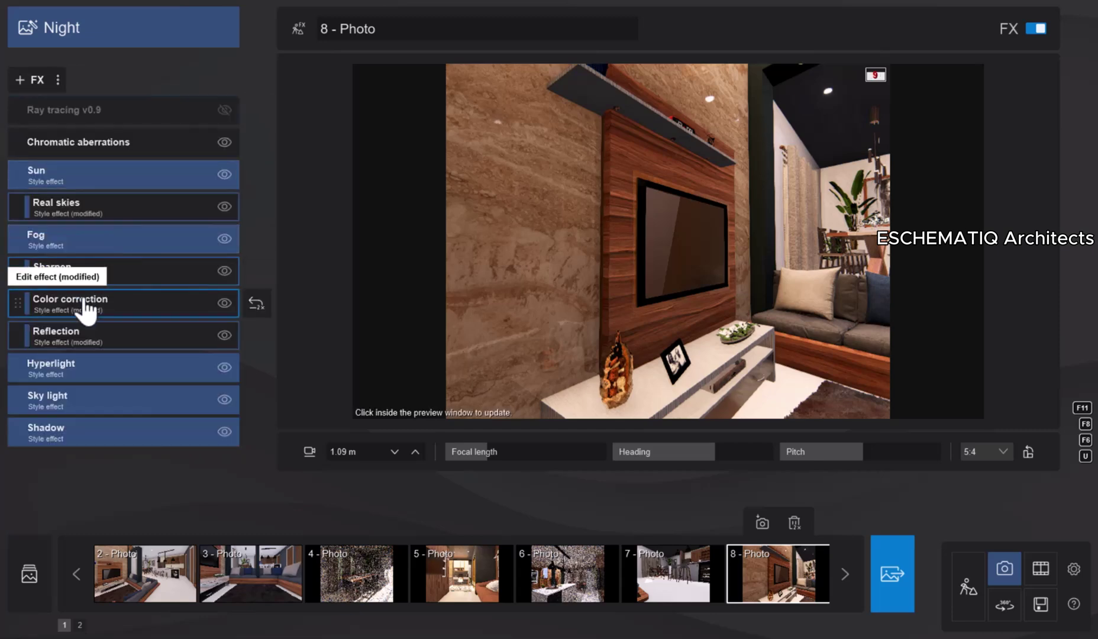
click(85, 303)
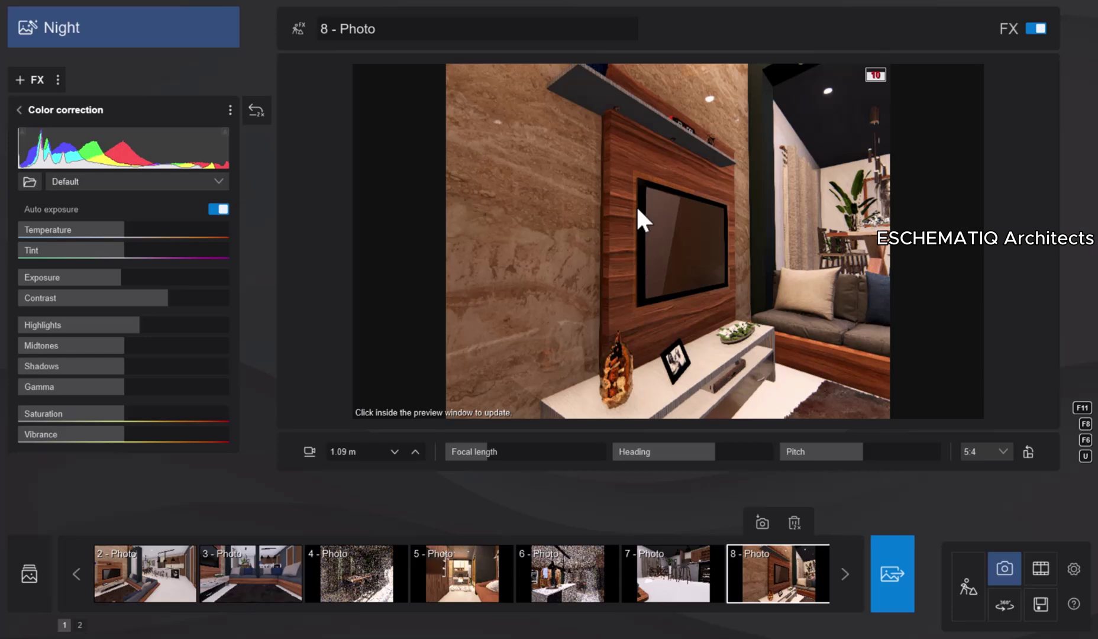
click(19, 109)
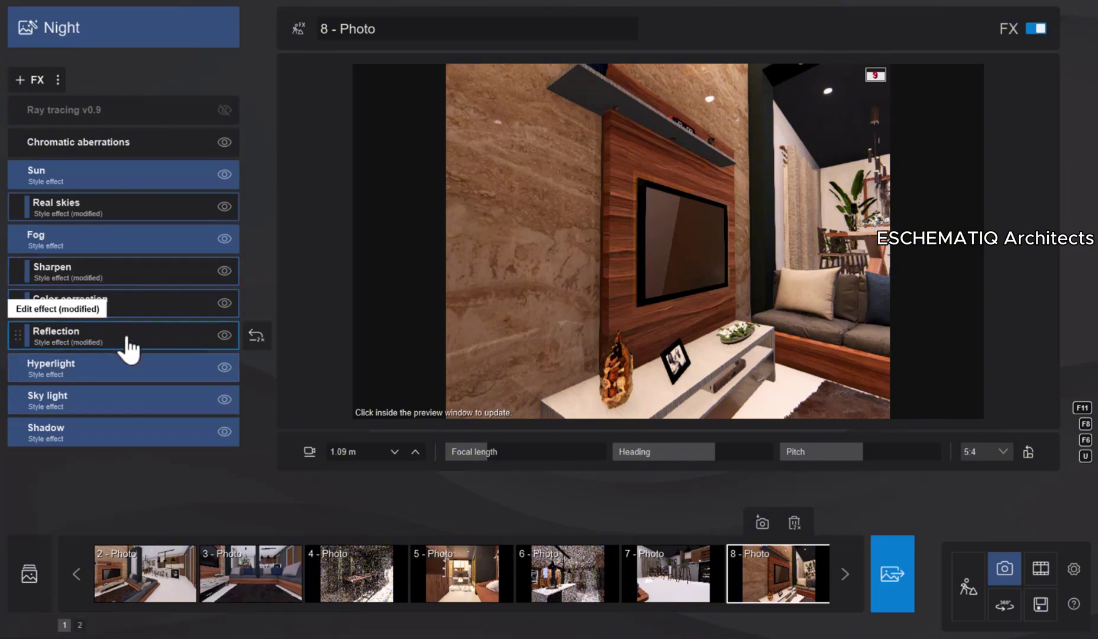
Review the Reflection effect and its reflection planes in the scene, keeping them as they are and returning to the effect list
click(126, 338)
click(184, 178)
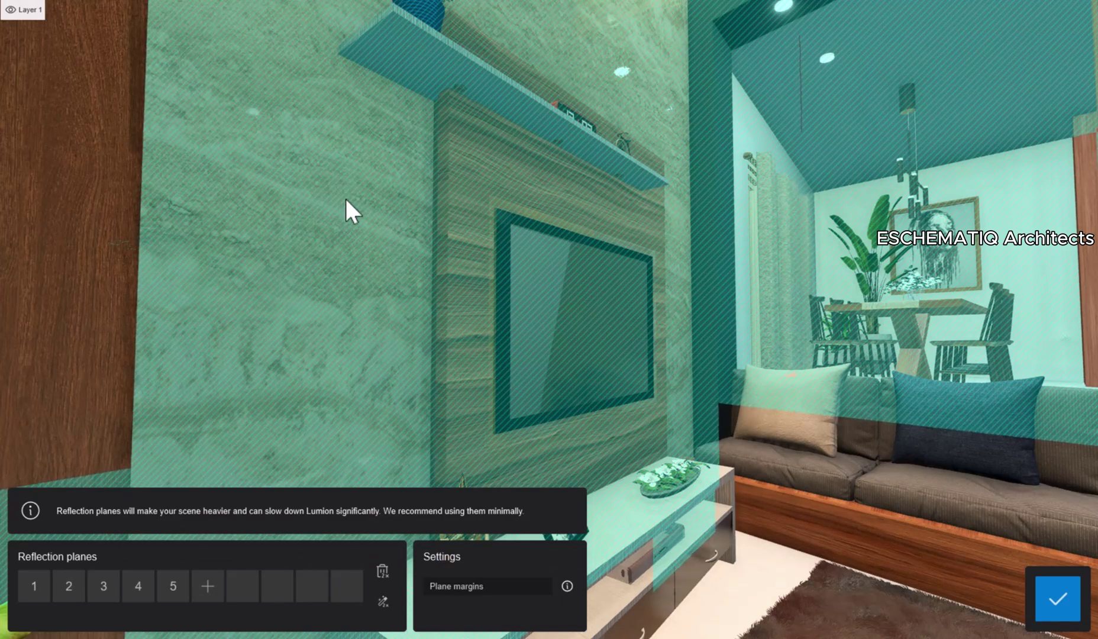
click(1058, 599)
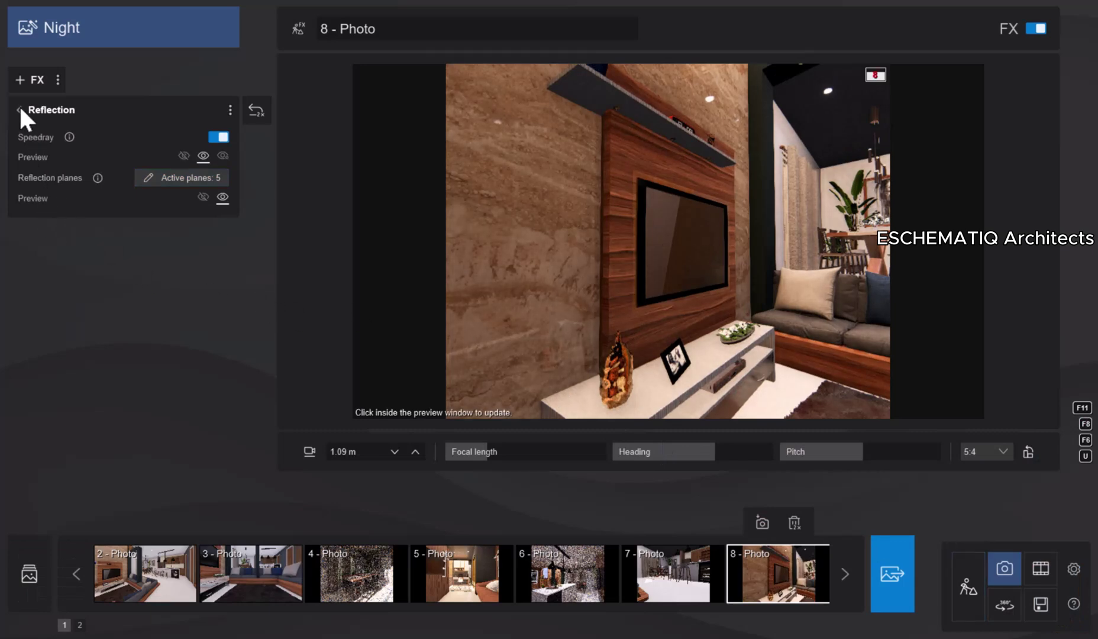
click(20, 109)
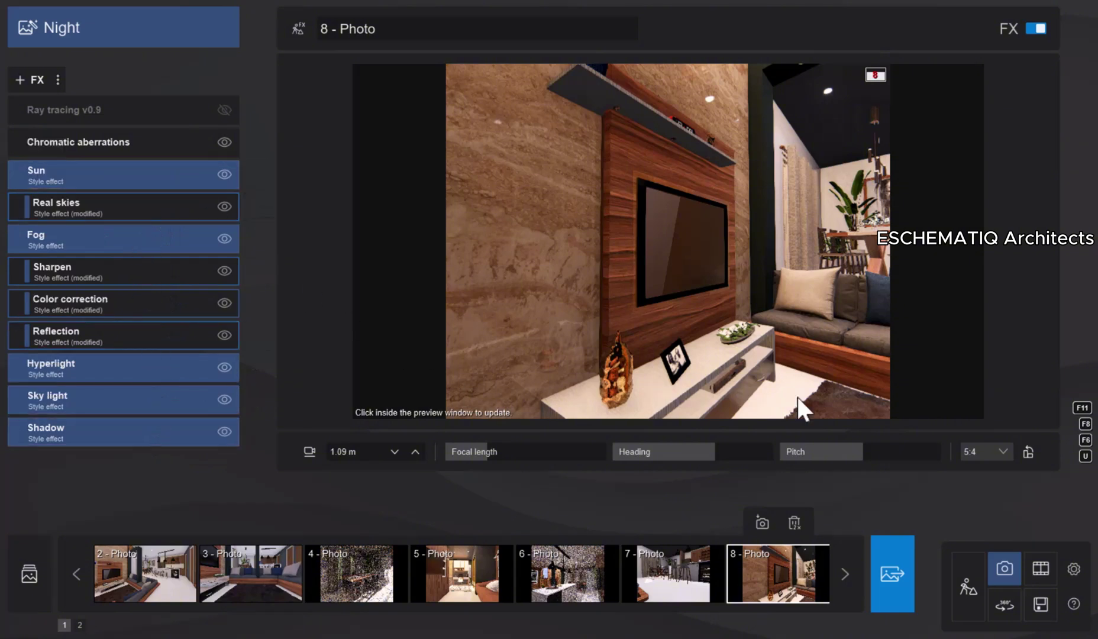
Check the living room in Build mode, return to Photo mode and open the render options for 8 - Photo
click(971, 586)
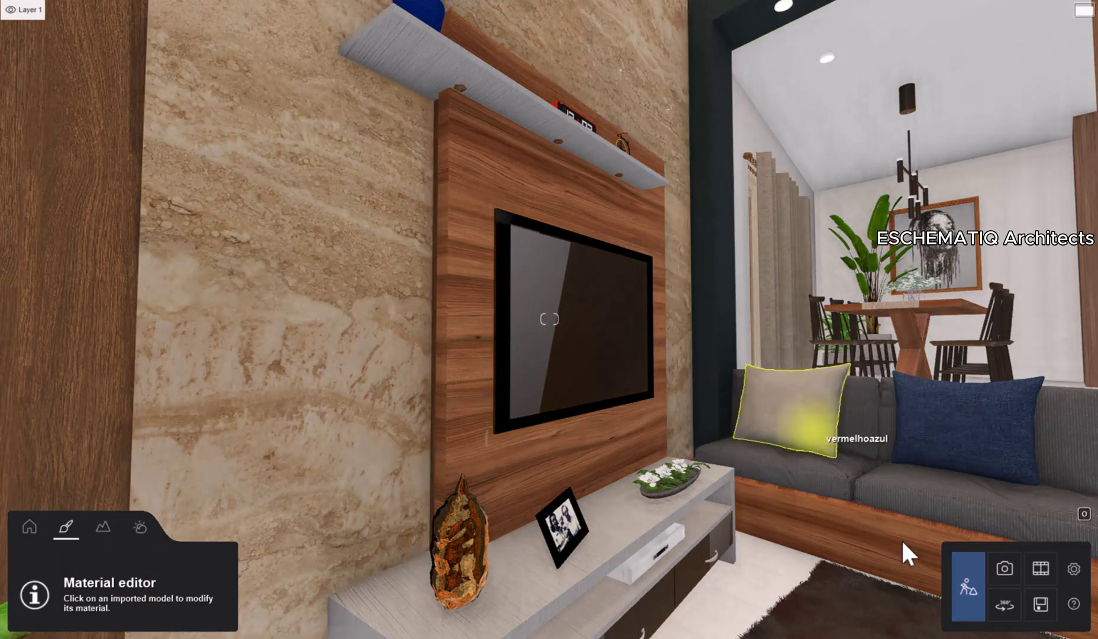
click(1005, 569)
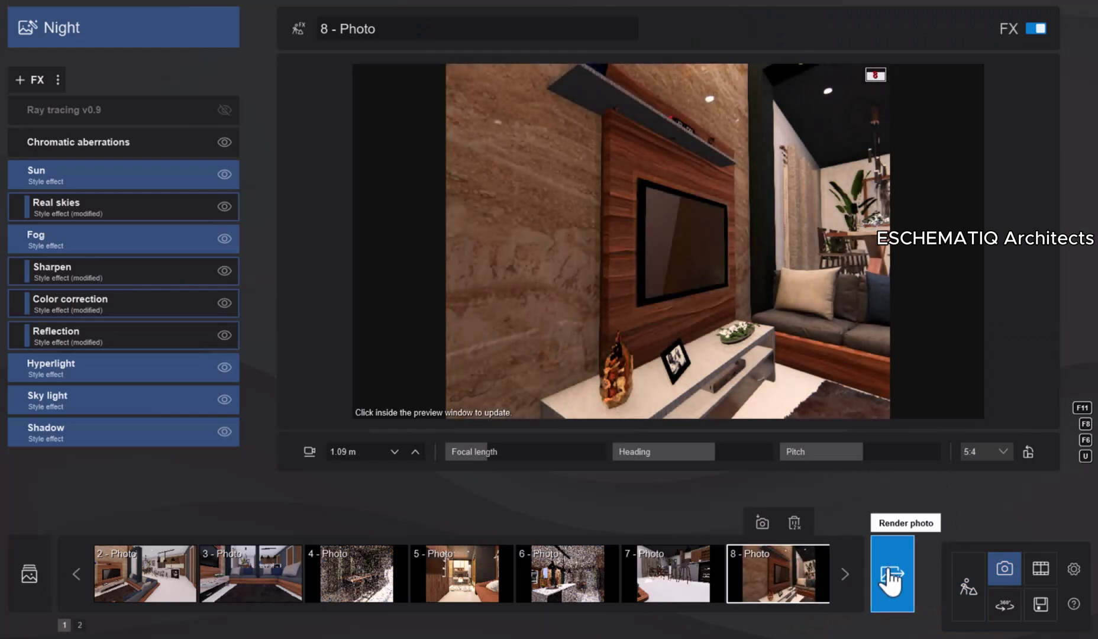
click(890, 582)
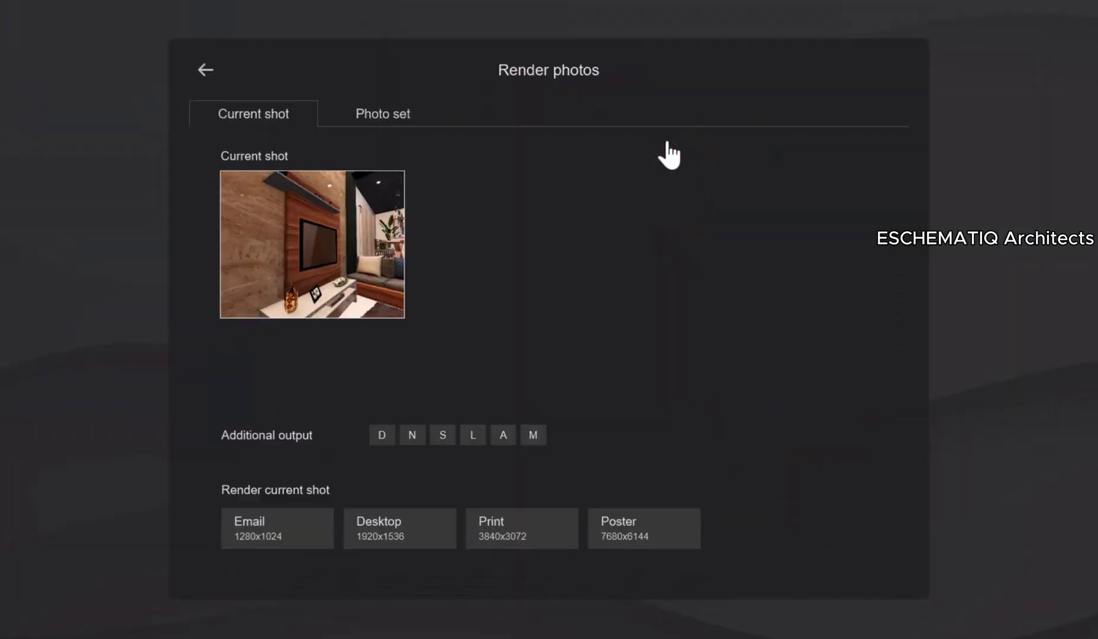